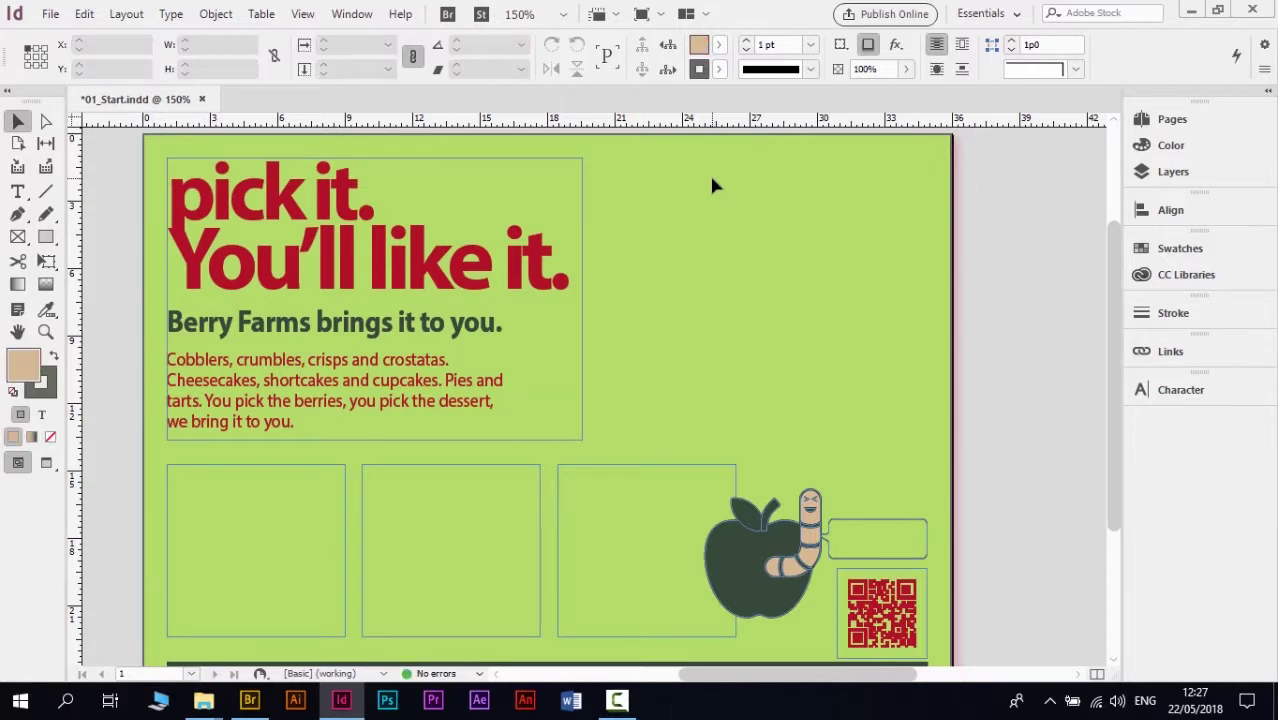
pyautogui.click(50, 14)
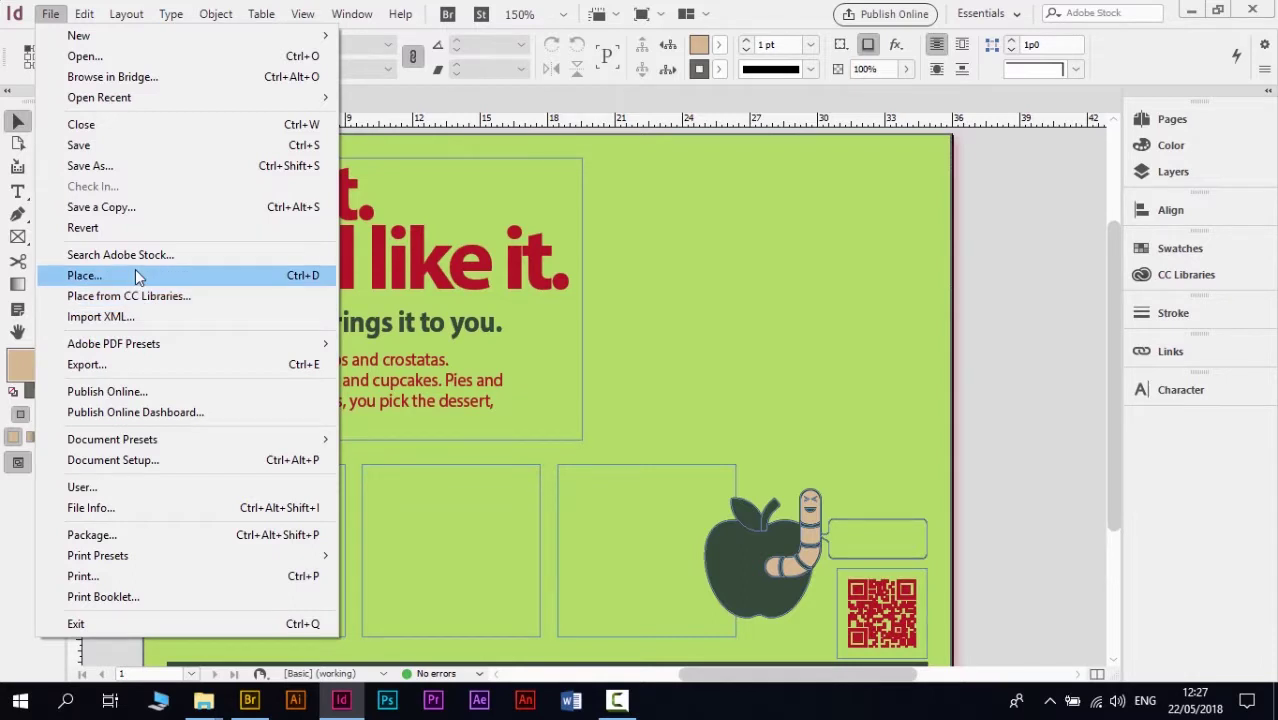
pyautogui.click(808, 8)
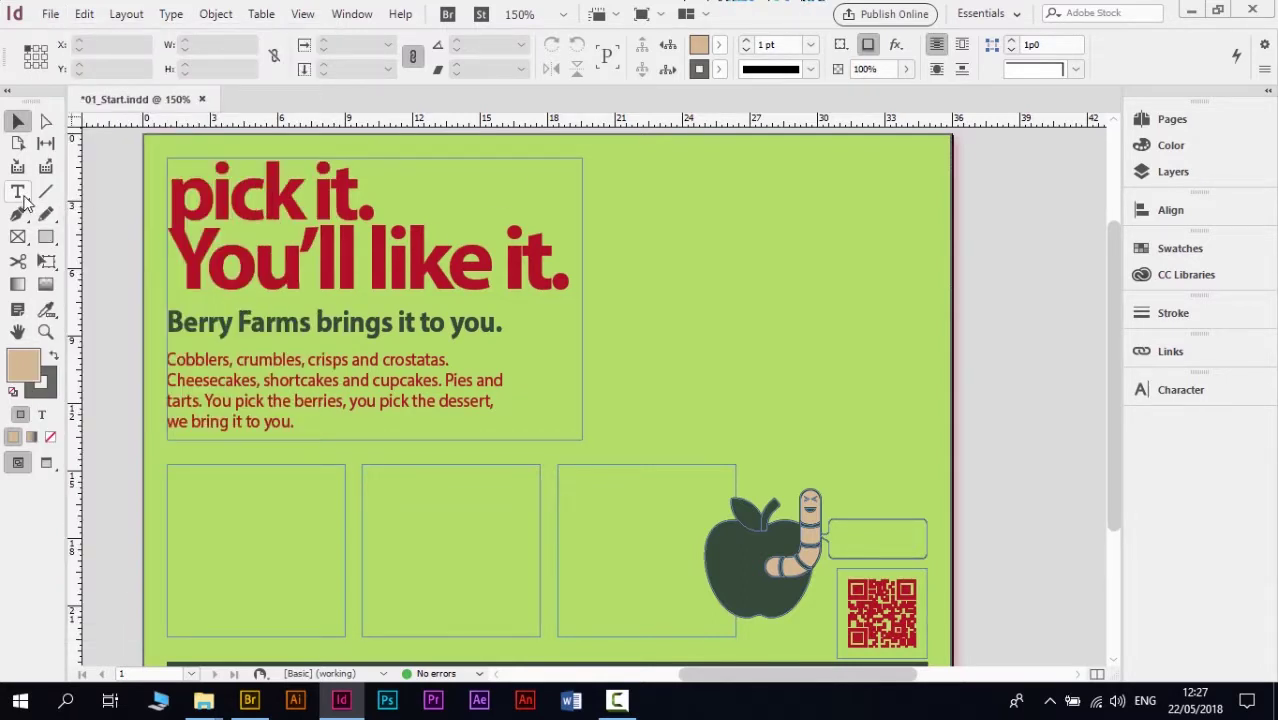
# Draw a rectangular graphic frame about 14p2 wide by 12p7 high in the empty area beside the headline text frame.
pyautogui.click(17, 238)
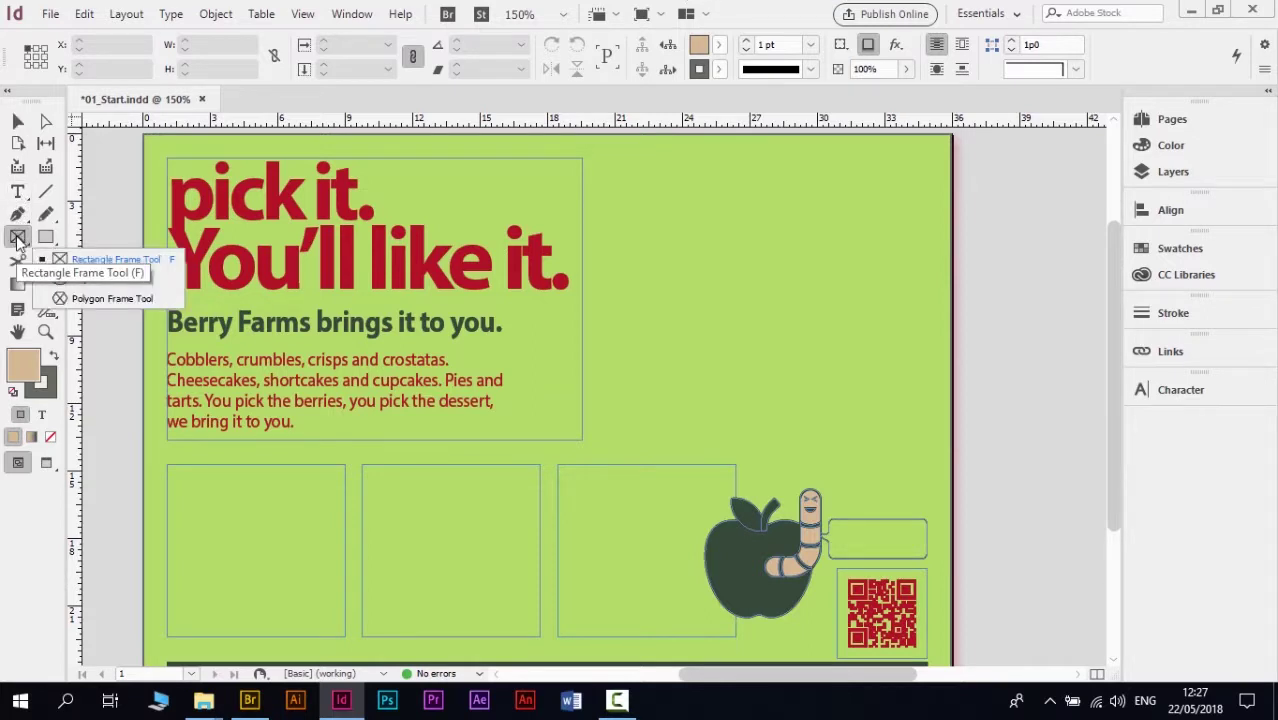
pyautogui.click(17, 240)
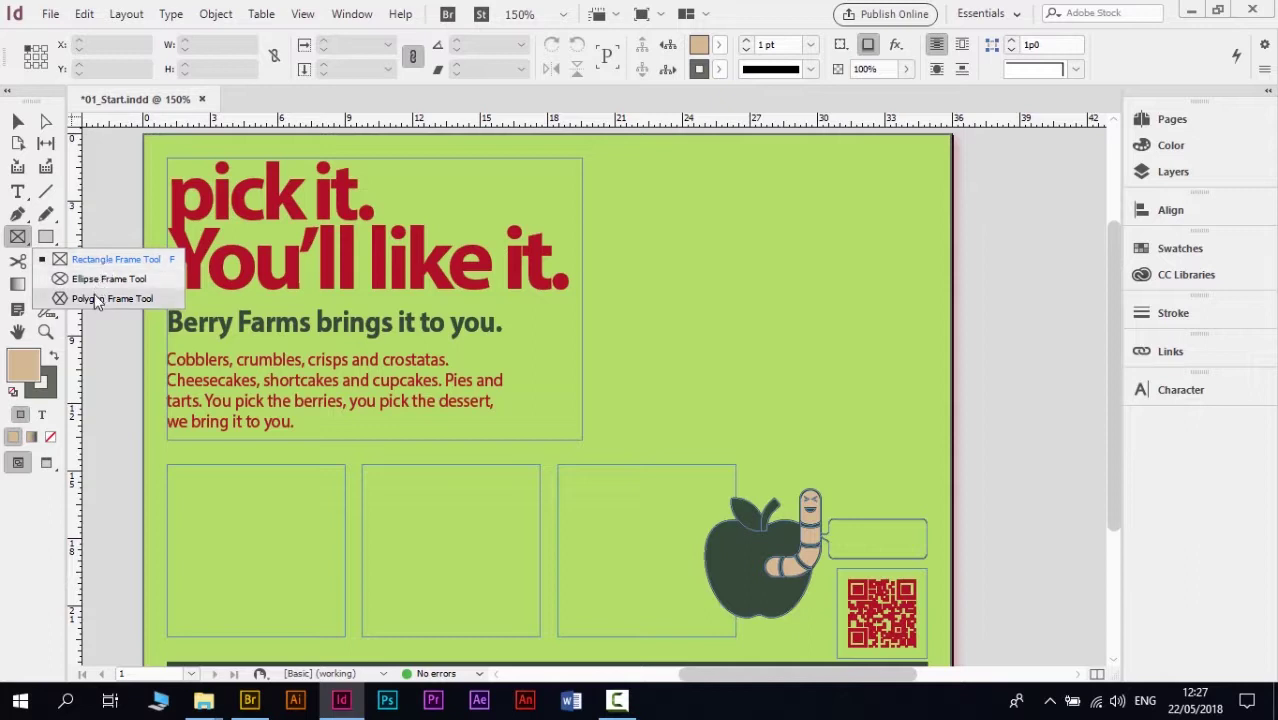
pyautogui.click(100, 261)
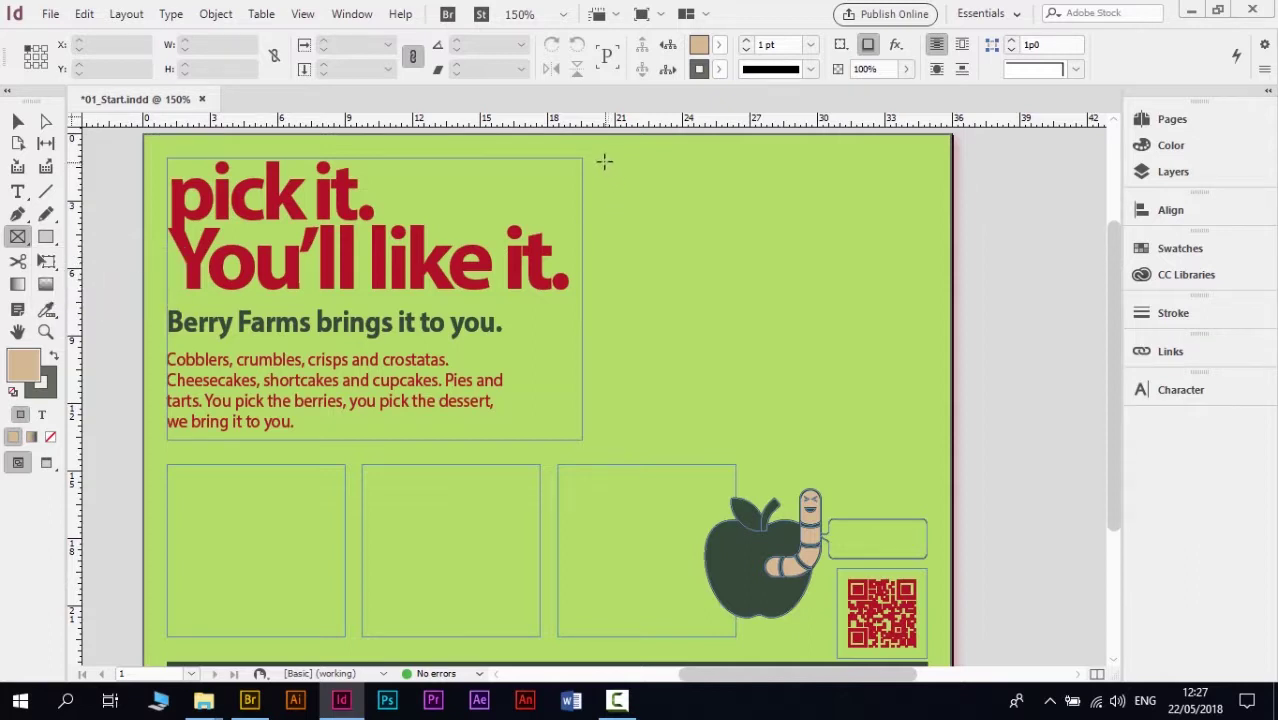
pyautogui.moveTo(601, 163)
pyautogui.mouseDown()
pyautogui.moveTo(644, 233)
pyautogui.moveTo(827, 364)
pyautogui.moveTo(884, 432)
pyautogui.moveTo(921, 438)
pyautogui.mouseUp()
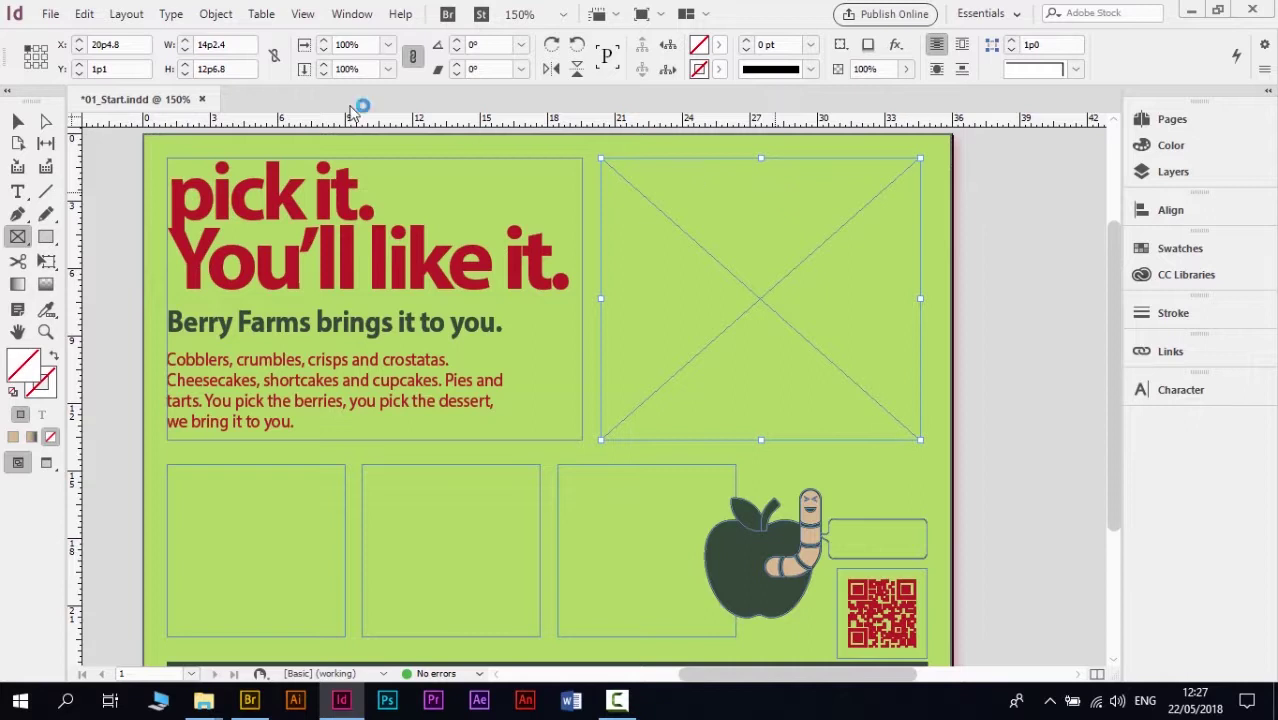
# Change the new frame's content type to Text, and return it to Graphic.
pyautogui.click(215, 13)
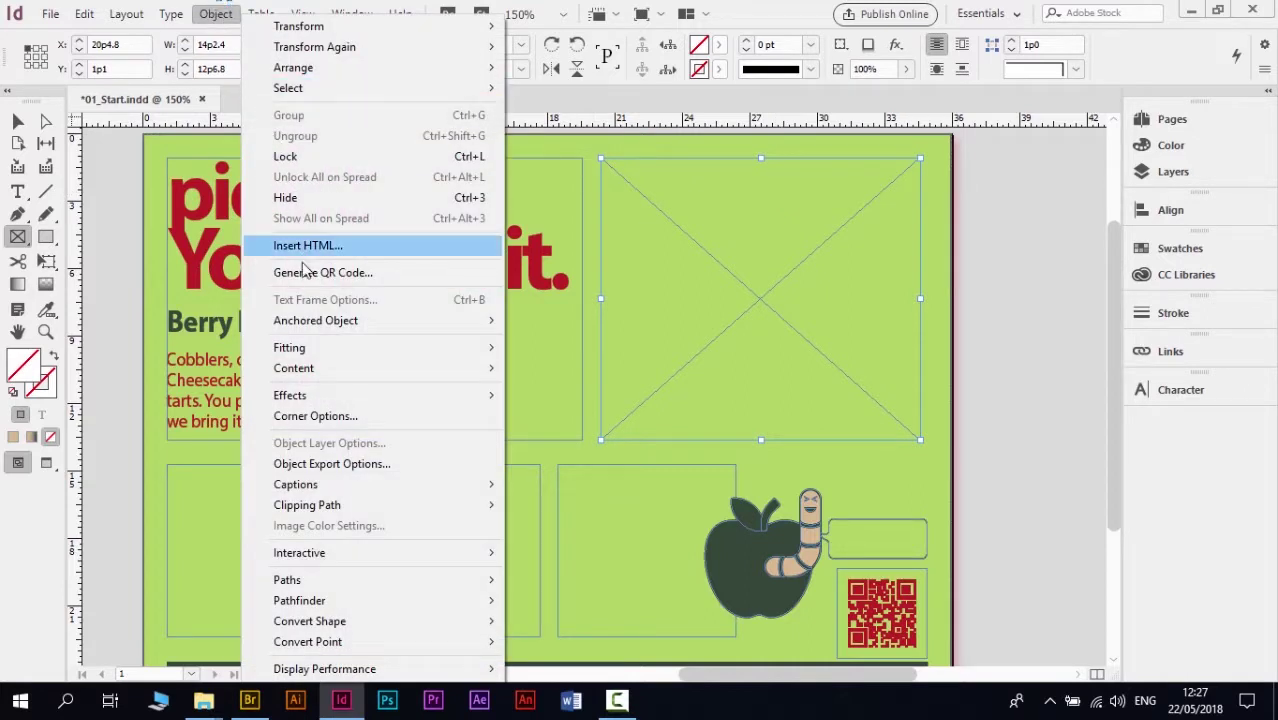
pyautogui.moveTo(317, 368)
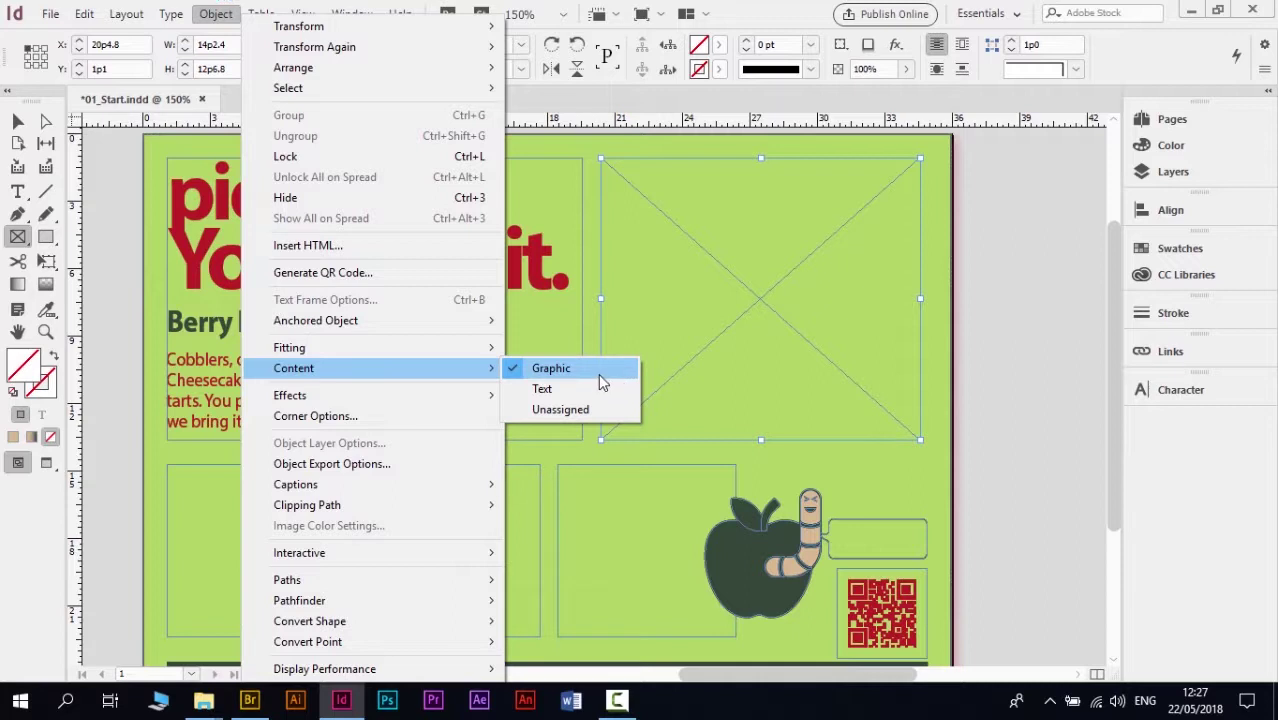
pyautogui.click(603, 395)
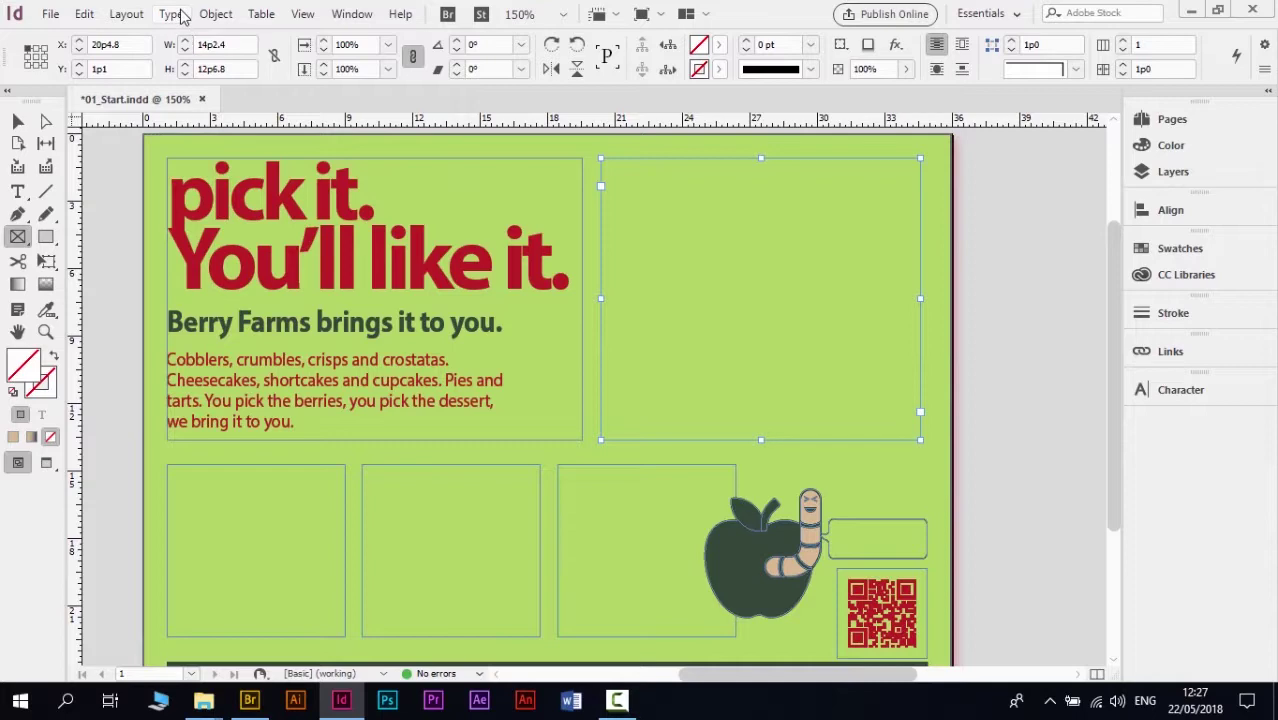
pyautogui.click(215, 14)
pyautogui.moveTo(361, 372)
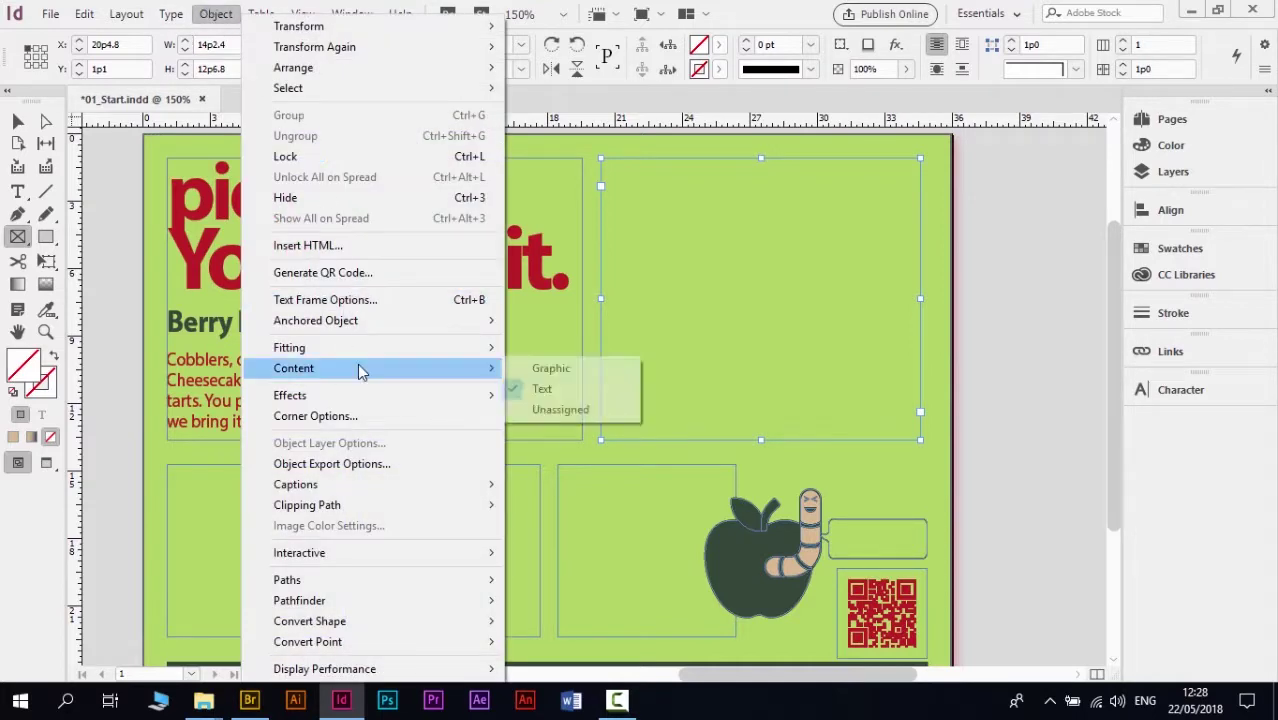
pyautogui.click(566, 373)
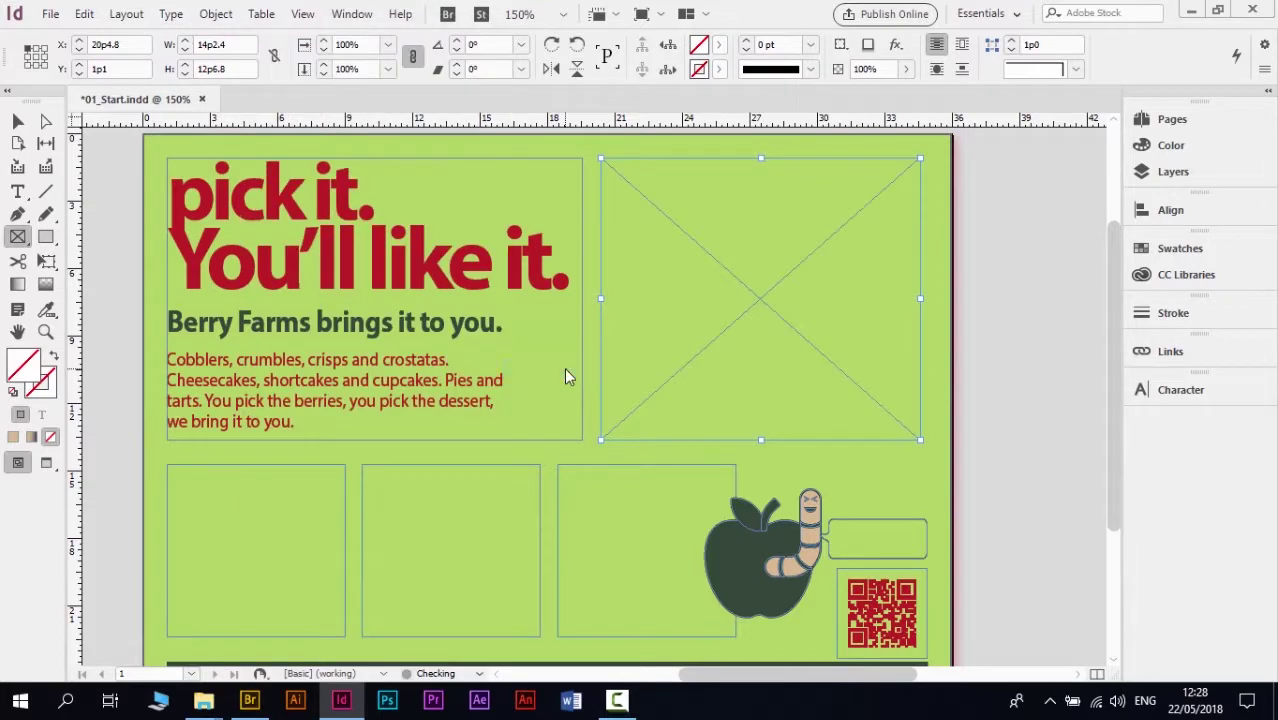
# Place the image berry.jpg into the empty graphic frame beside the headline.
pyautogui.click(17, 123)
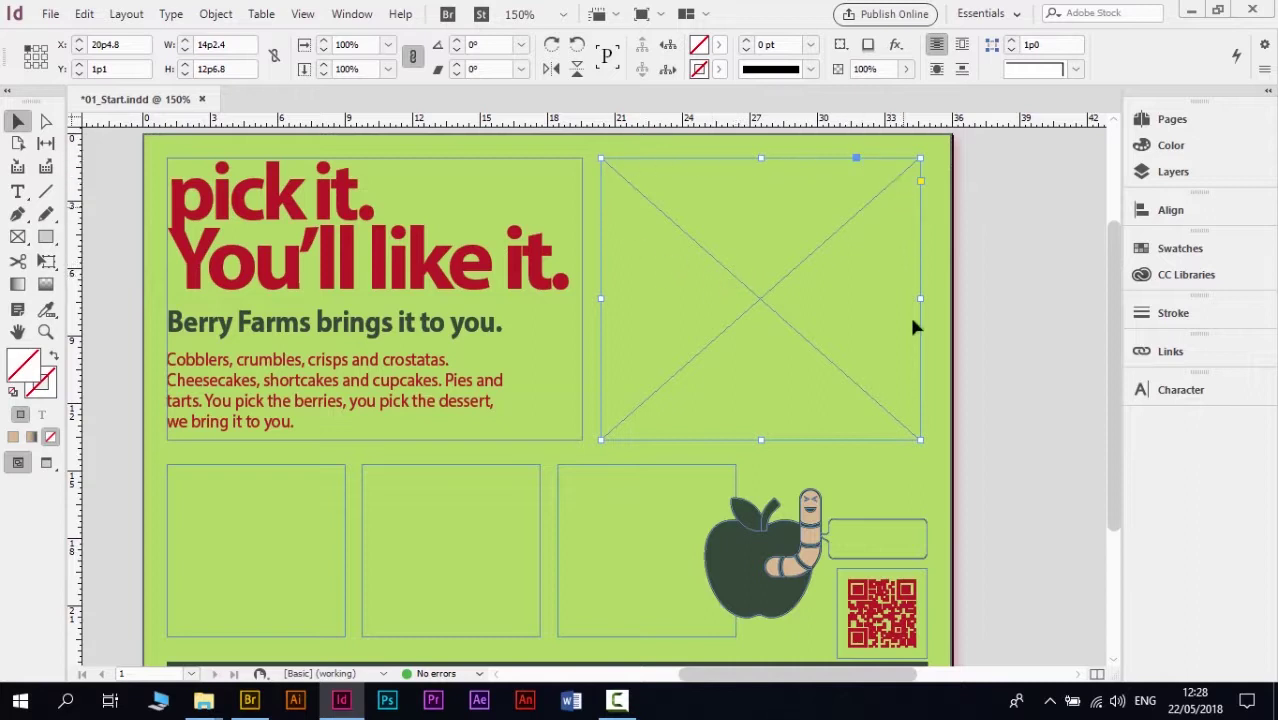
pyautogui.click(50, 14)
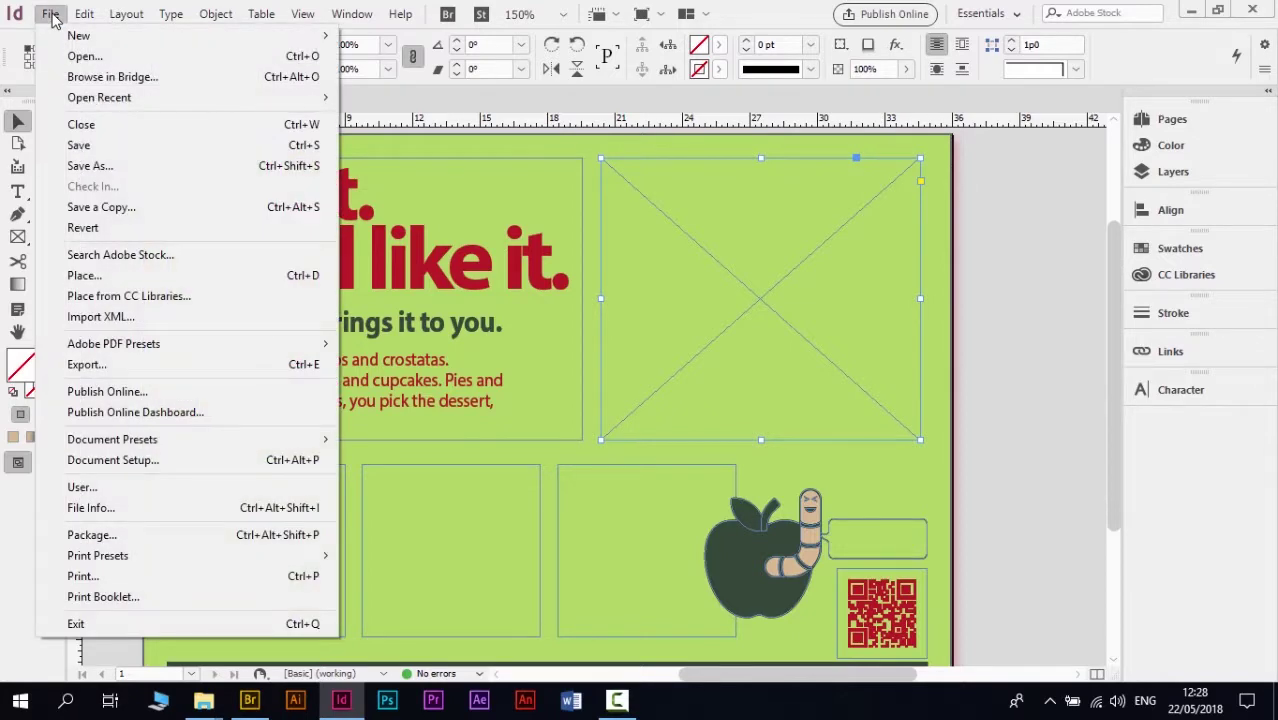
pyautogui.click(100, 276)
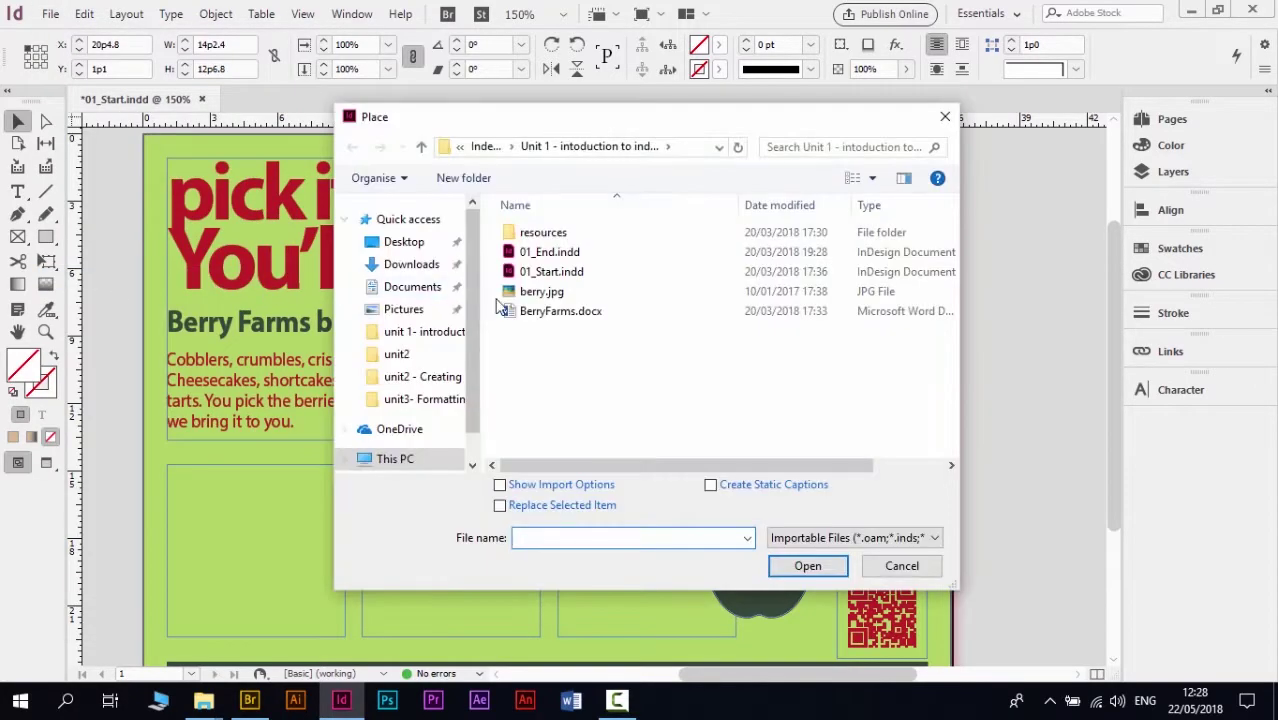
pyautogui.click(542, 293)
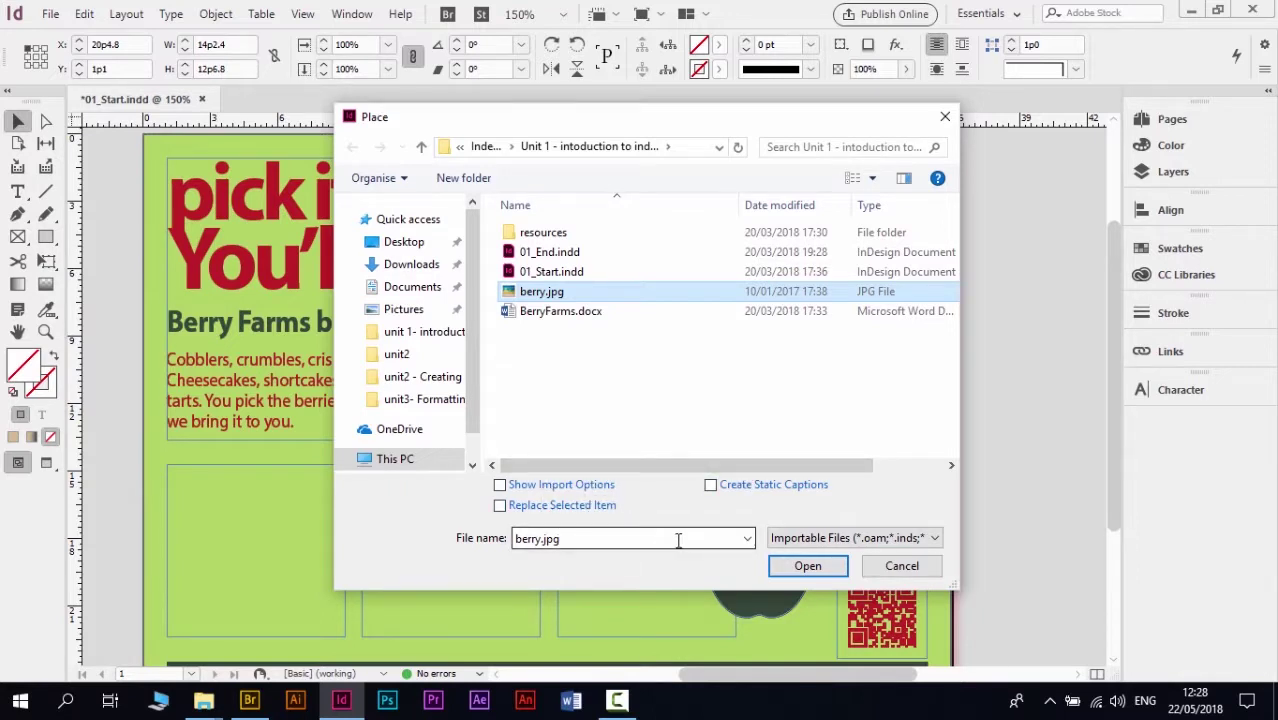
pyautogui.click(810, 567)
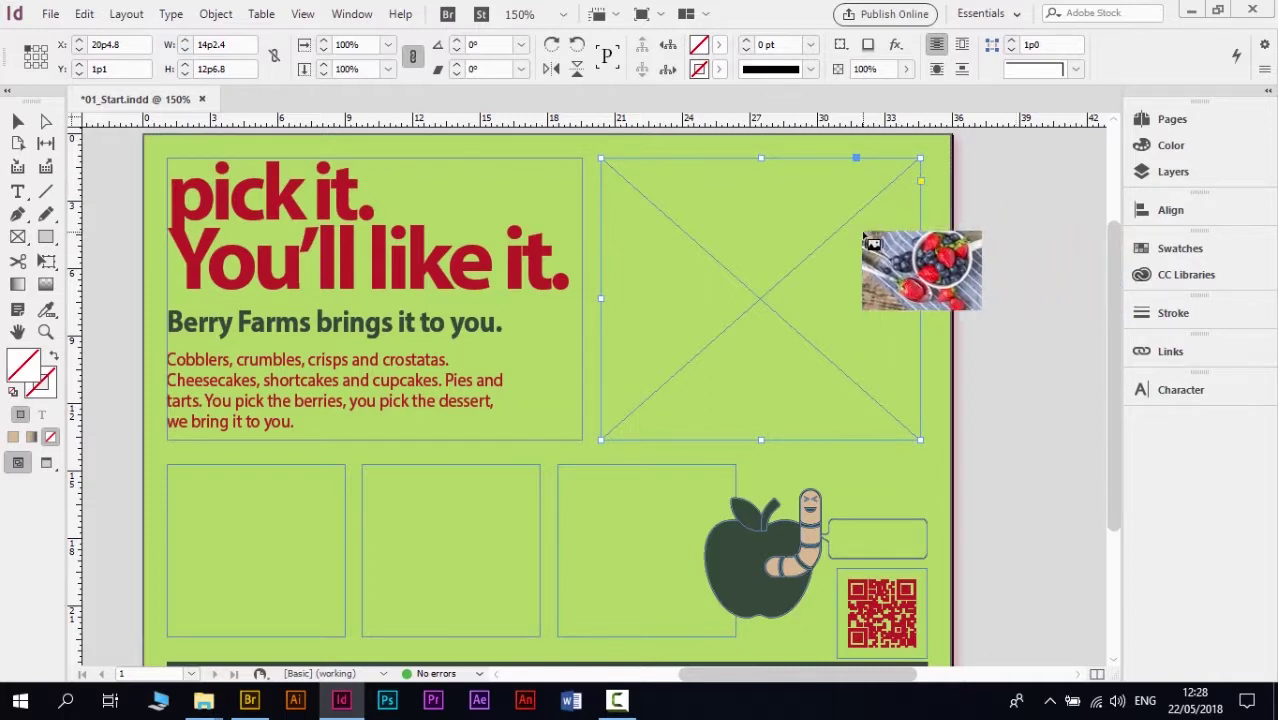
pyautogui.click(735, 222)
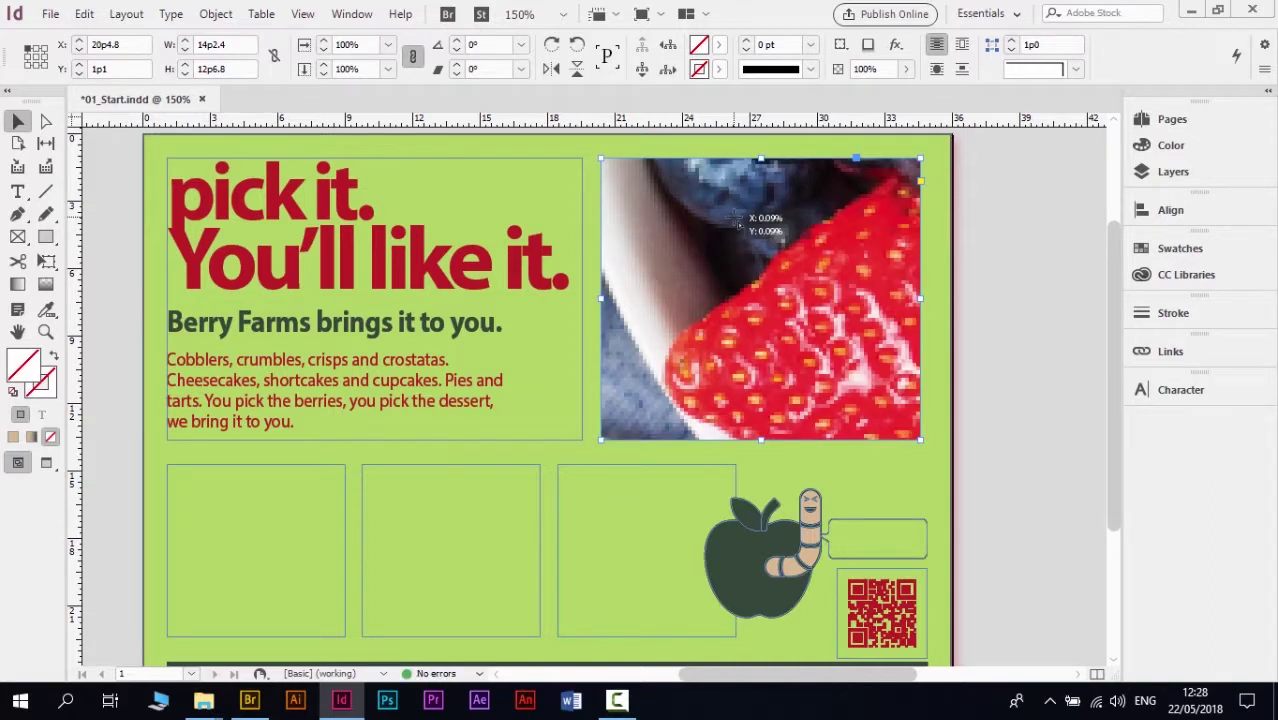
# Select the berry image inside its frame and scale it down proportionally to about 80%.
pyautogui.click(760, 292)
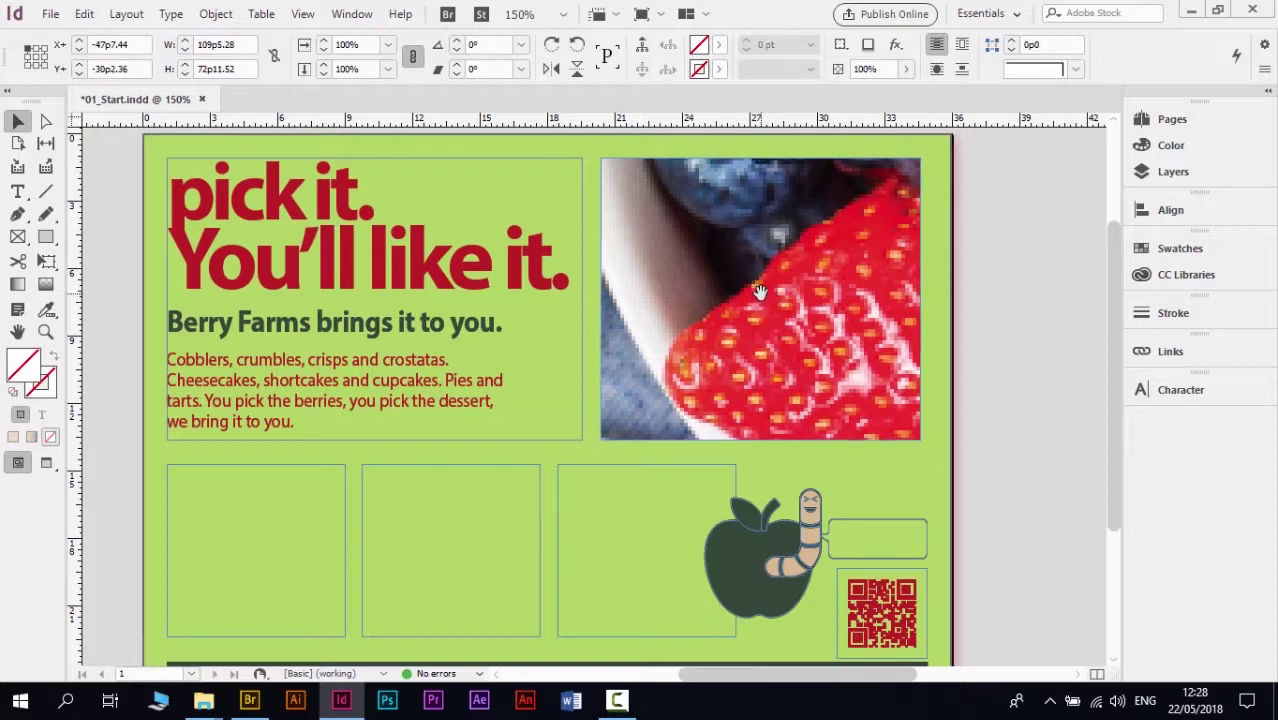
pyautogui.scroll(4, 770, 310)
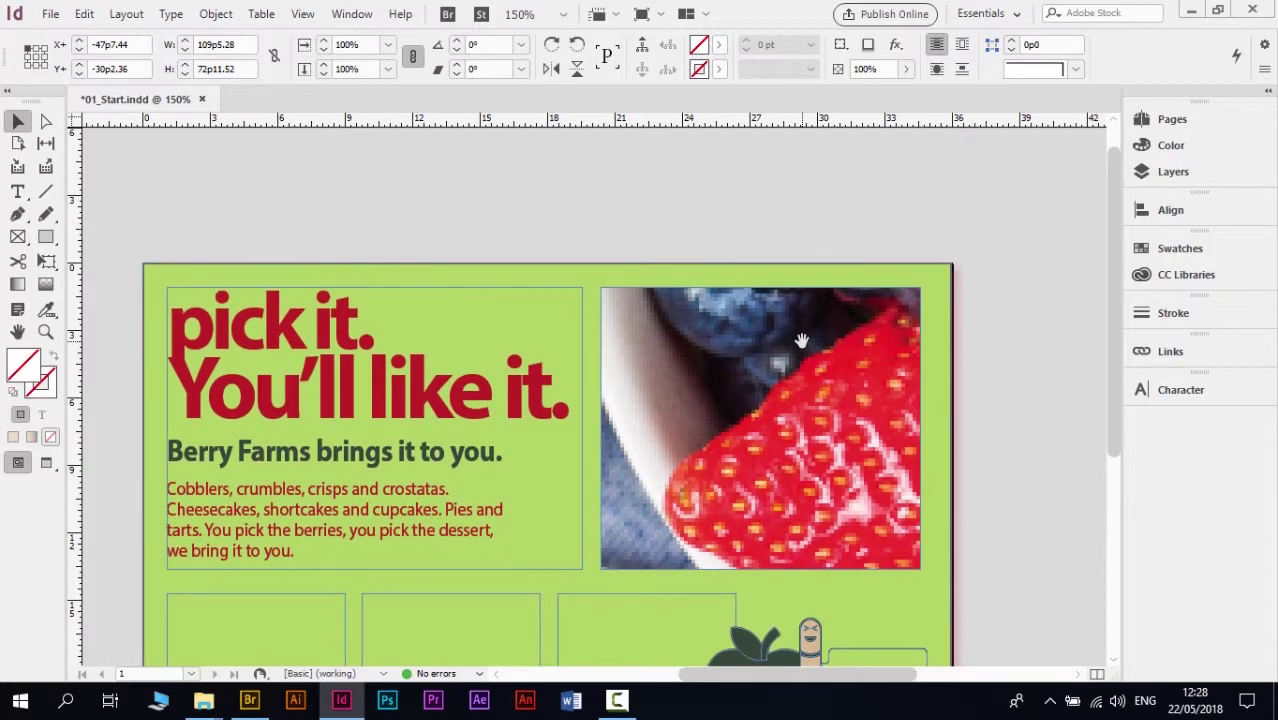
pyautogui.scroll(-4, 801, 341)
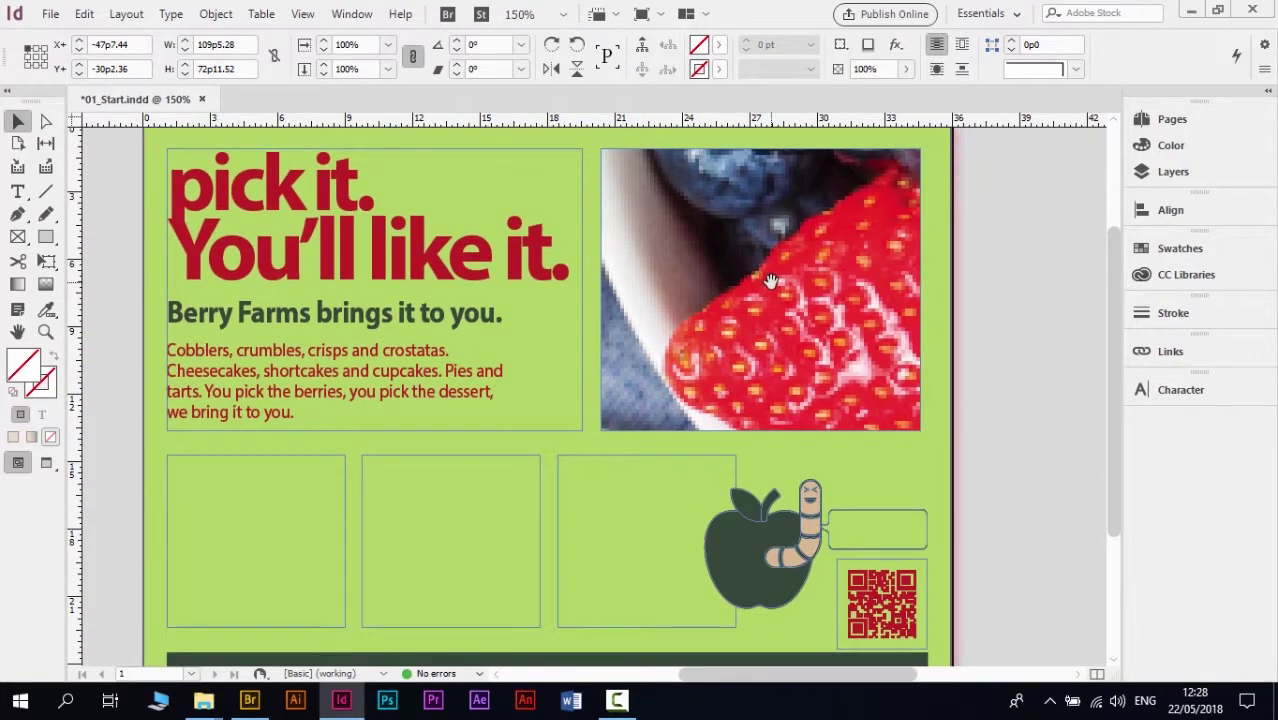
pyautogui.hotkey('ctrl', '-')
pyautogui.hotkey('ctrl', '-')
pyautogui.hotkey('ctrl', '-')
pyautogui.hotkey('ctrl', '-')
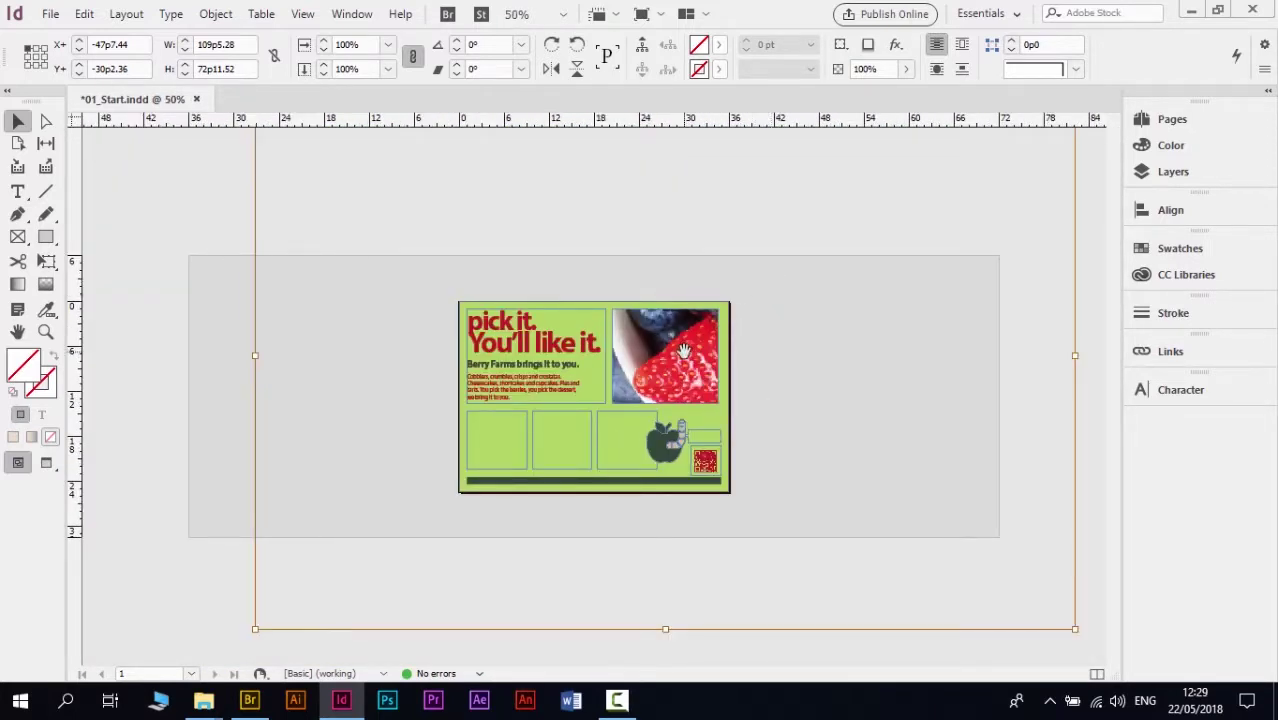
pyautogui.click(735, 236)
pyautogui.moveTo(735, 236); pyautogui.dragTo(1005, 315)
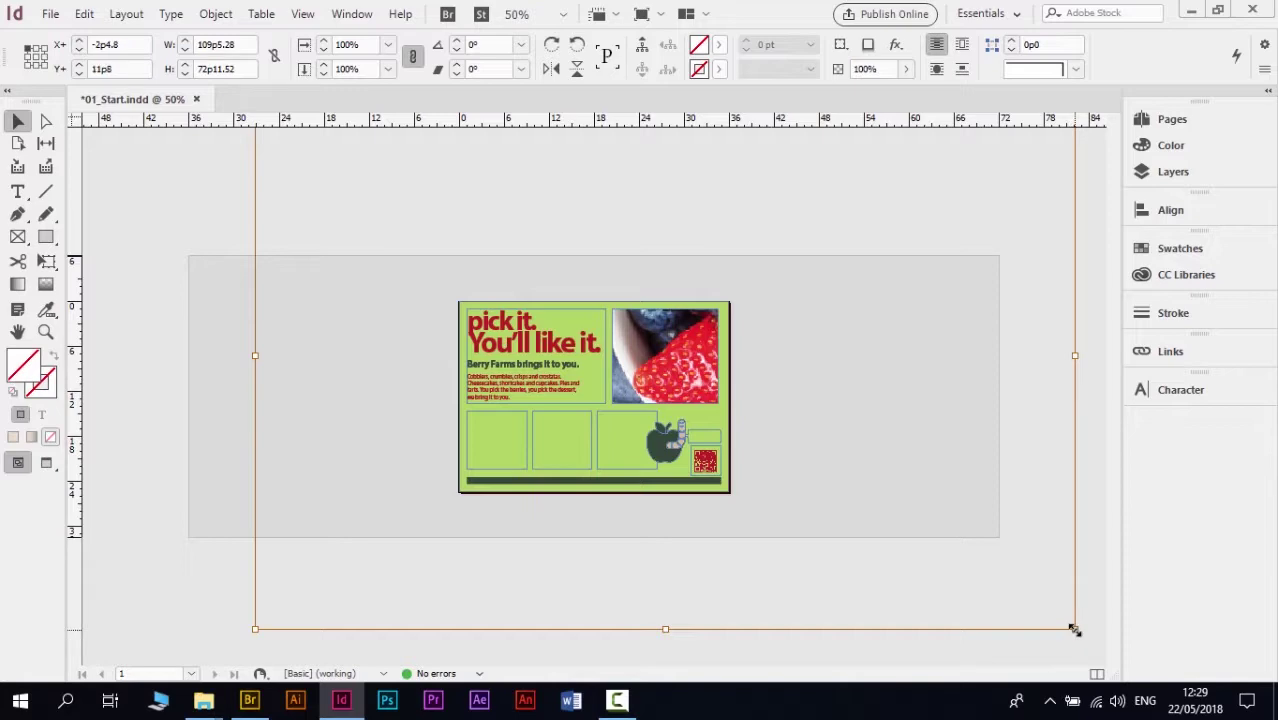
pyautogui.moveTo(1074, 629); pyautogui.dragTo(912, 514)
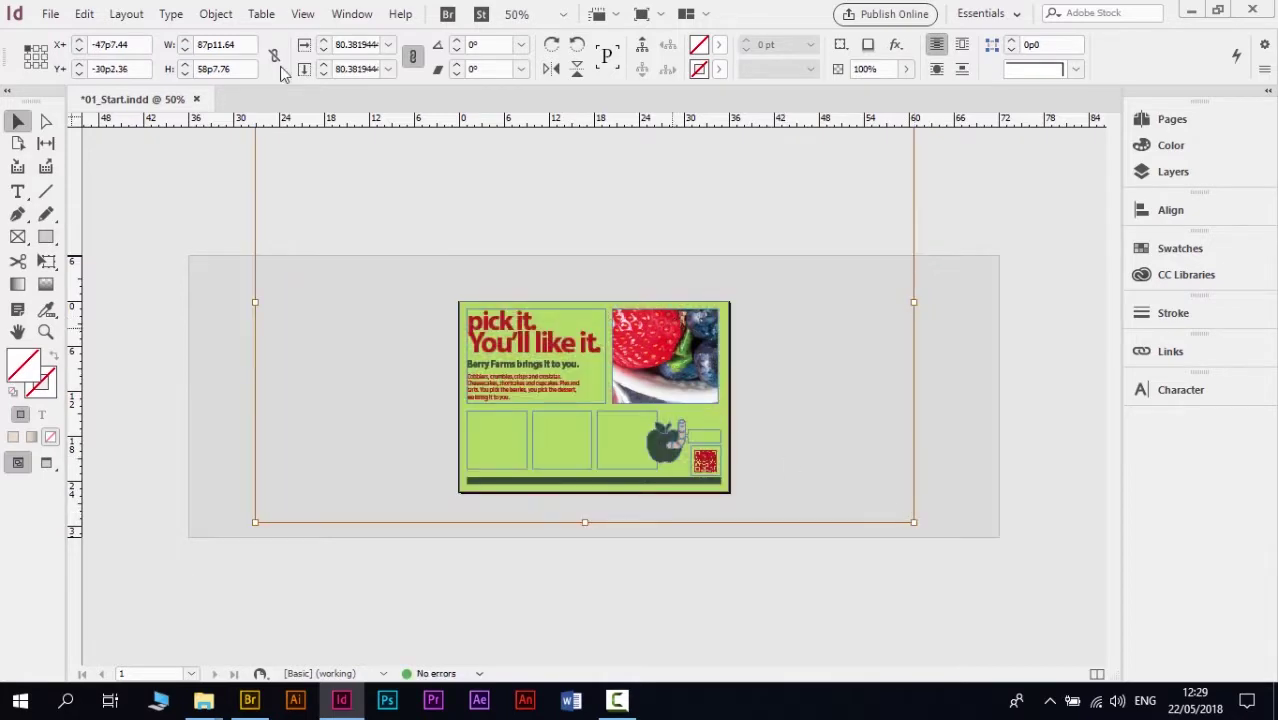
# Select the berry picture's frame and apply the Fit Content to Frame fitting option.
pyautogui.click(216, 14)
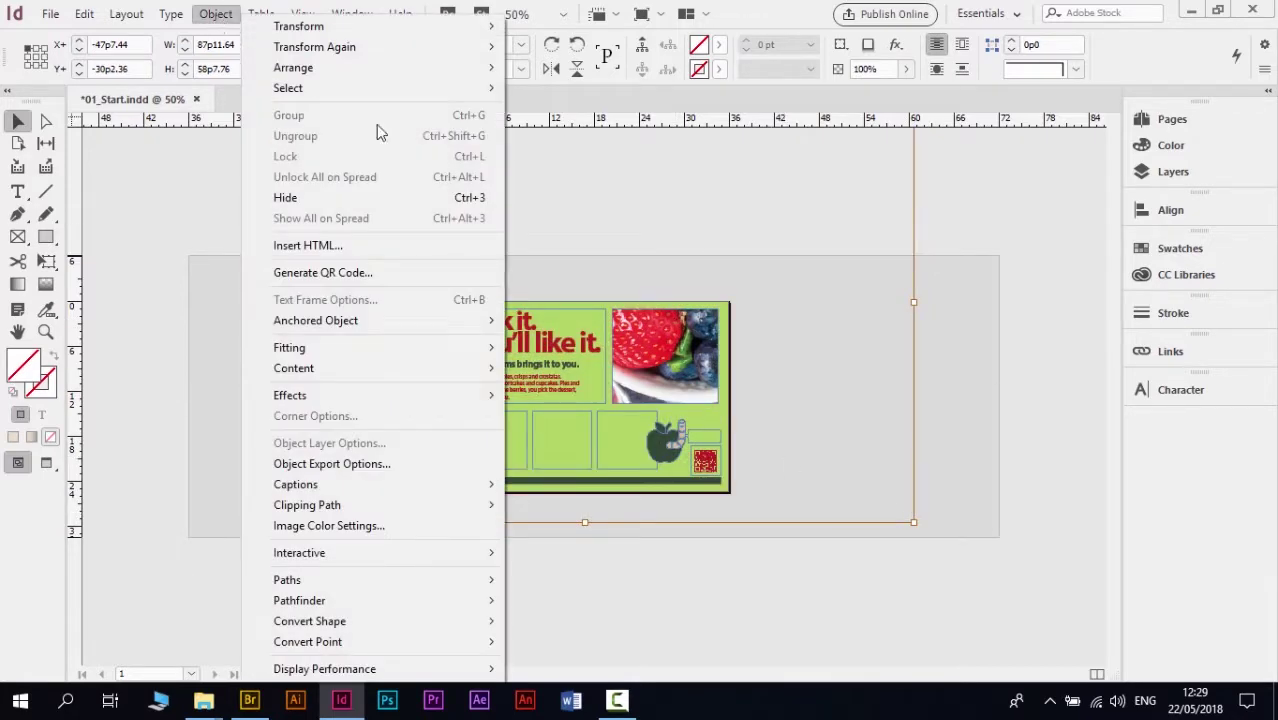
pyautogui.click(676, 356)
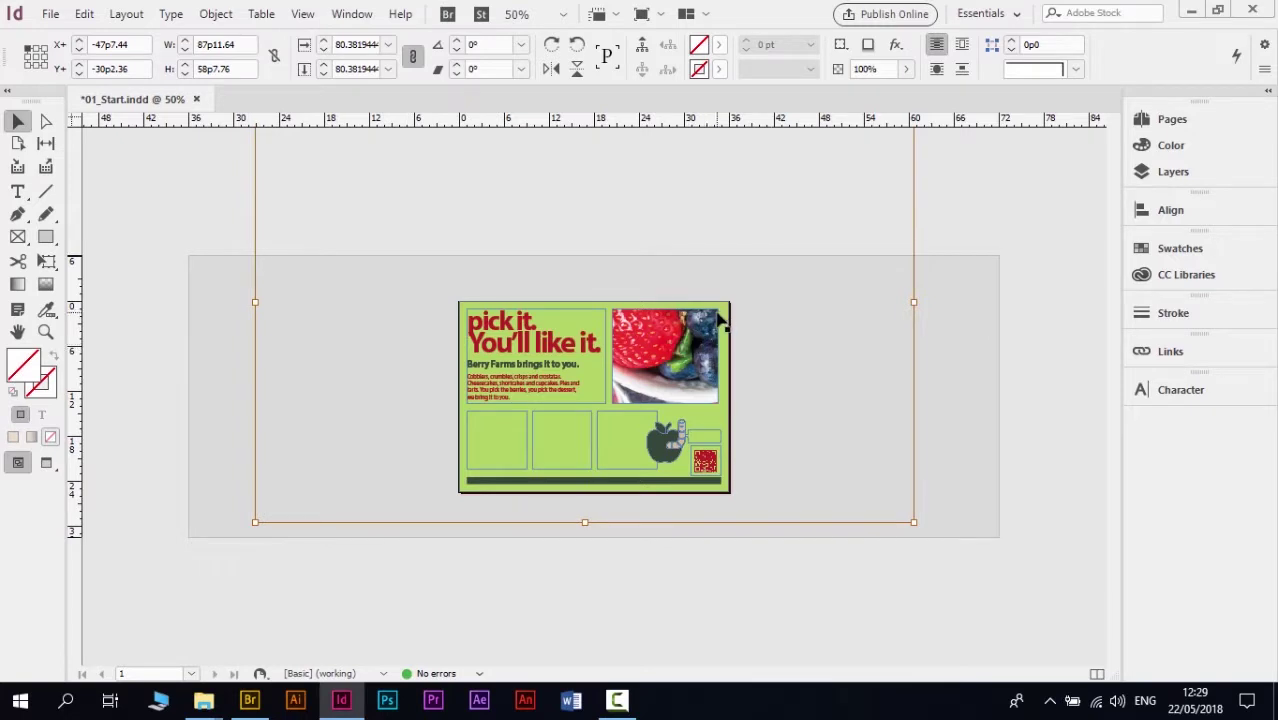
pyautogui.click(720, 320)
pyautogui.click(216, 14)
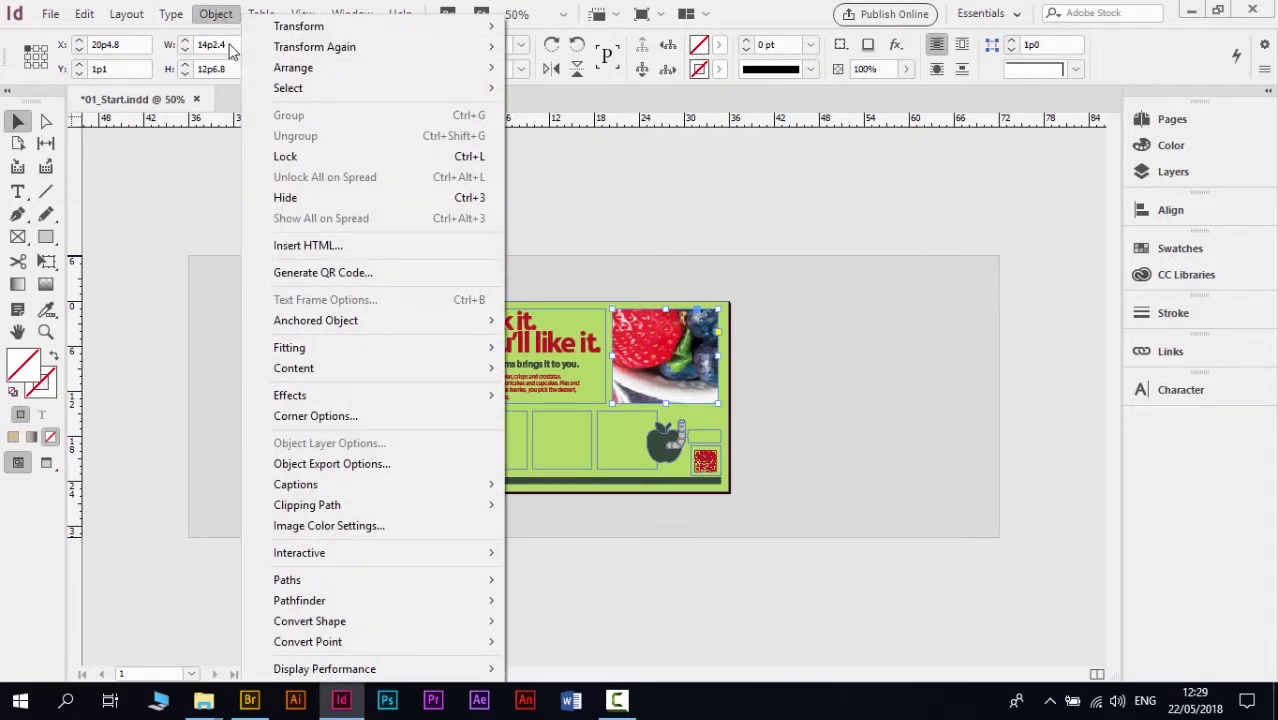
pyautogui.moveTo(355, 358)
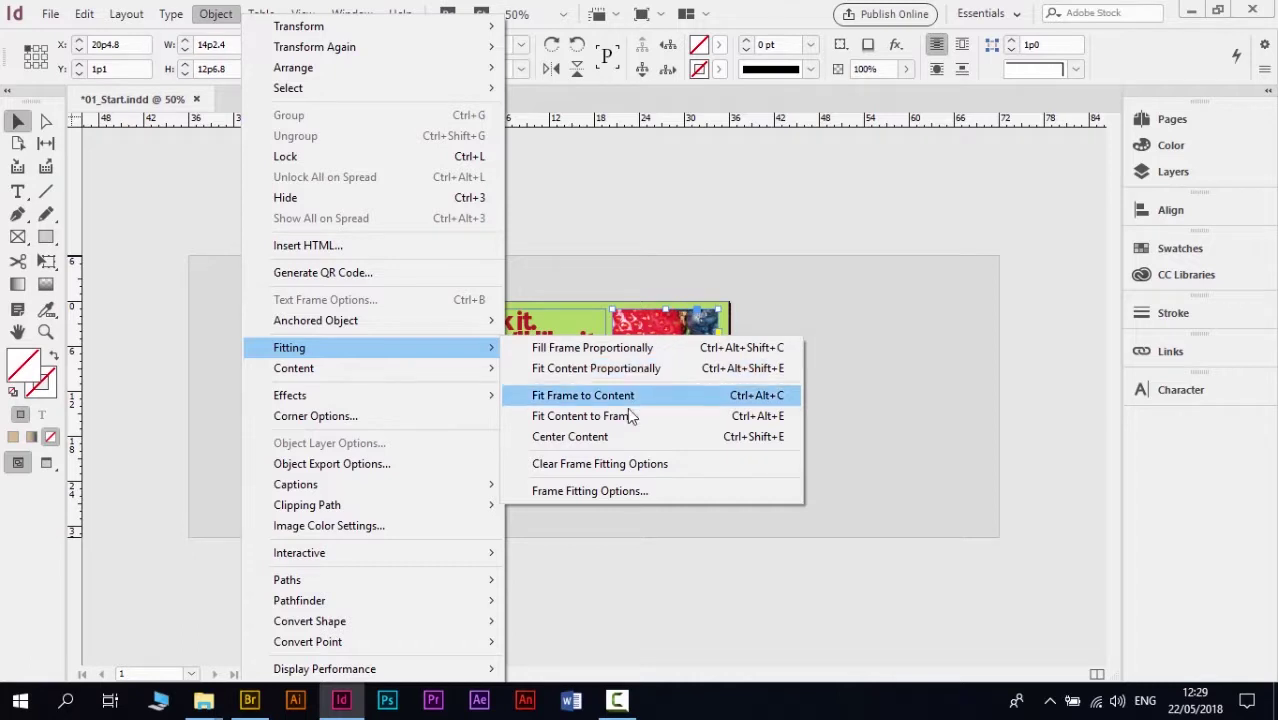
pyautogui.click(577, 416)
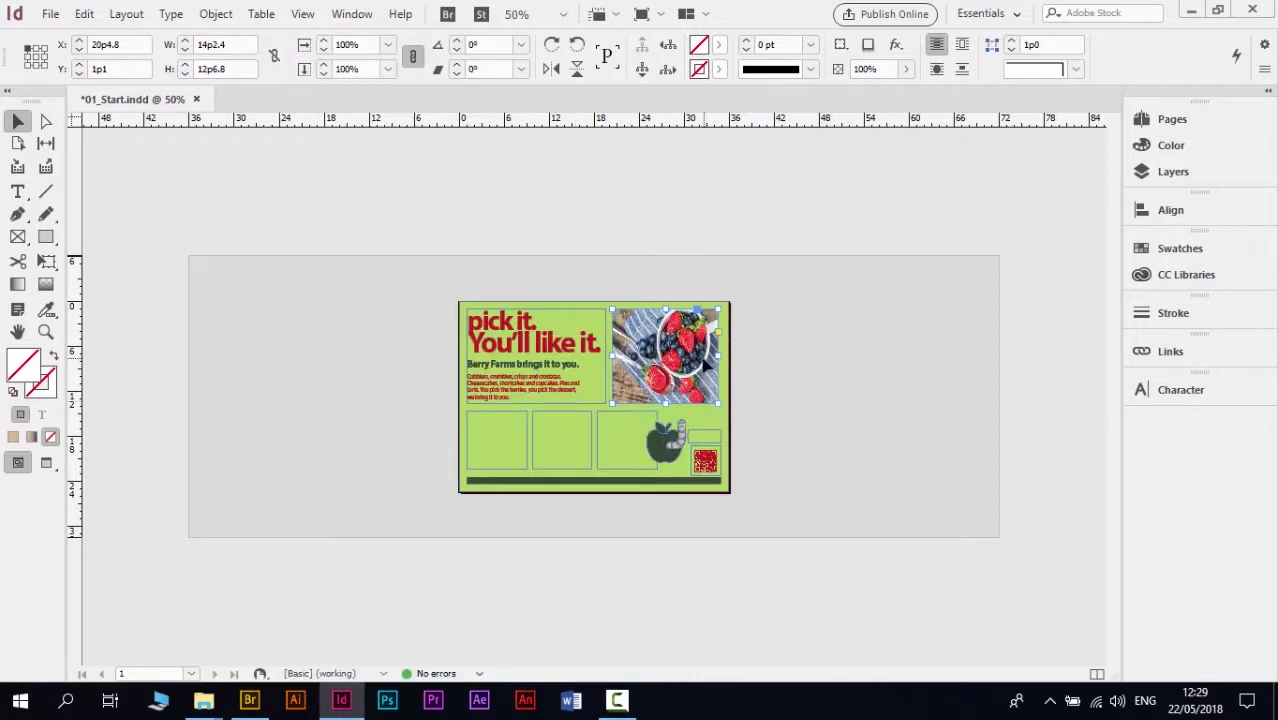
# Examine the fitted berry image and its frame edges up close.
pyautogui.hotkey('ctrl', '=')
pyautogui.hotkey('ctrl', '=')
pyautogui.hotkey('ctrl', '=')
pyautogui.hotkey('ctrl', '=')
pyautogui.hotkey('ctrl', '=')
pyautogui.hotkey('ctrl', '=')
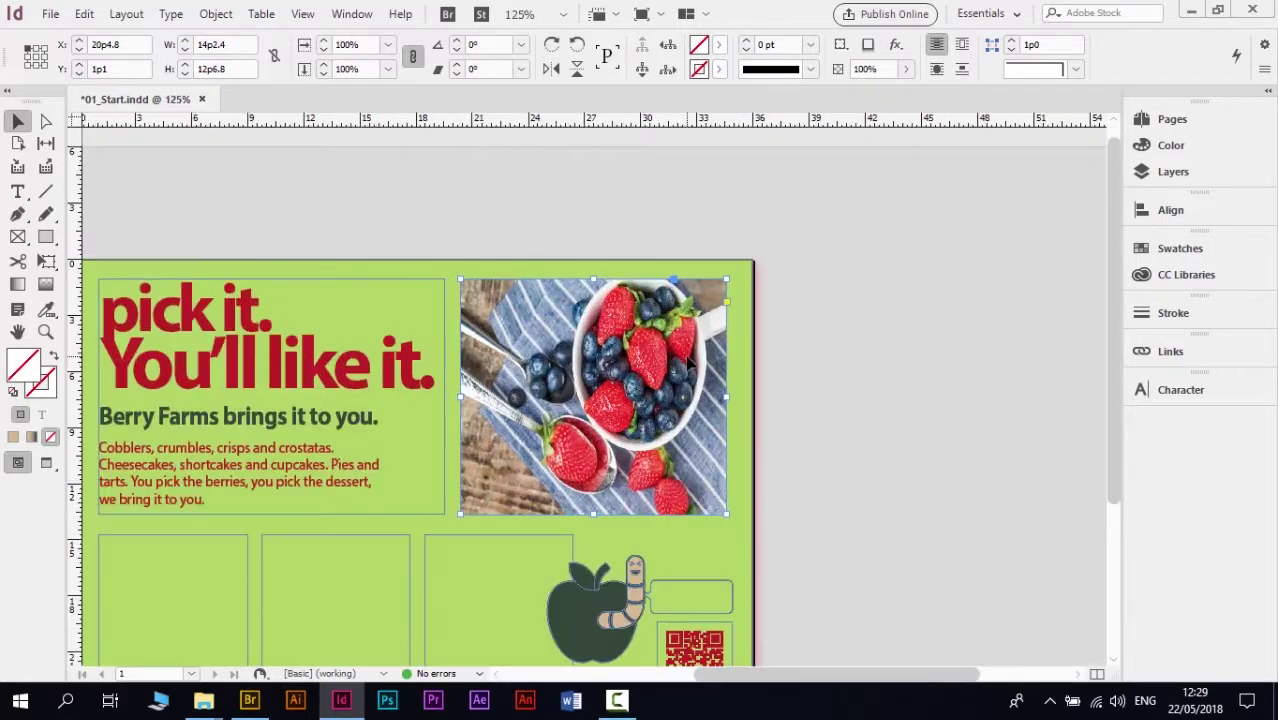
pyautogui.hotkey('ctrl', '=')
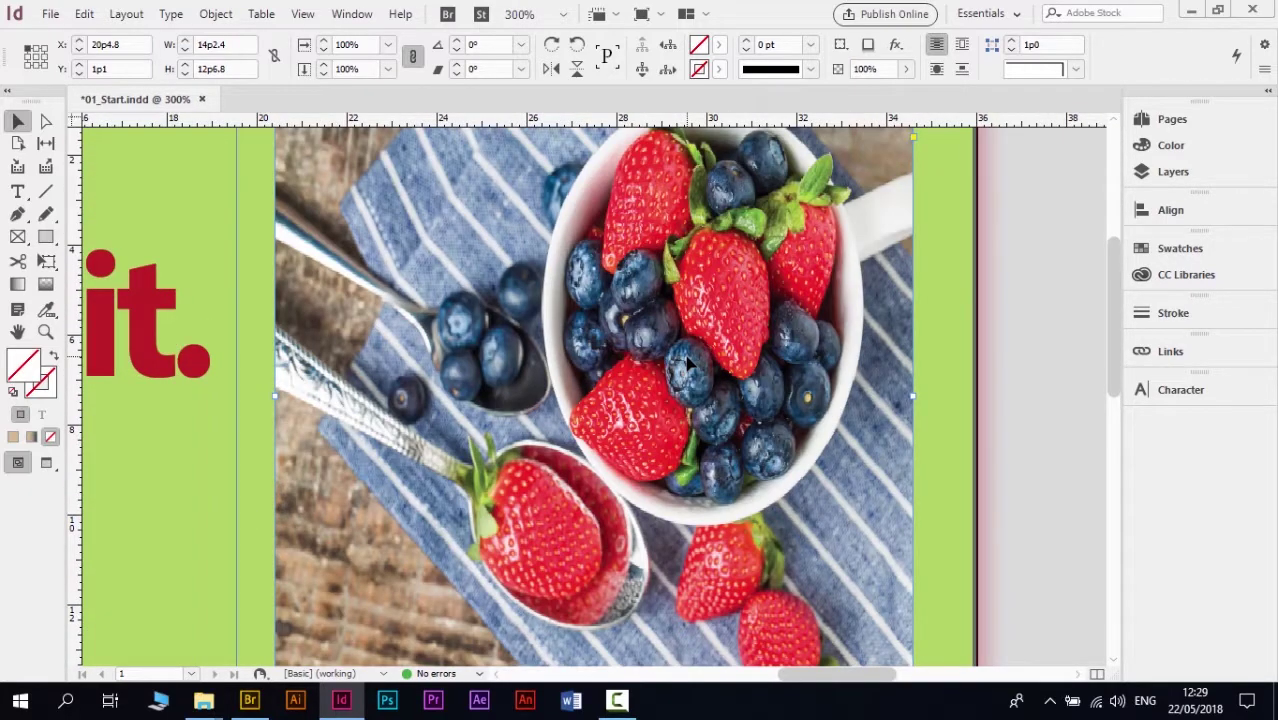
pyautogui.hotkey('ctrl', '-')
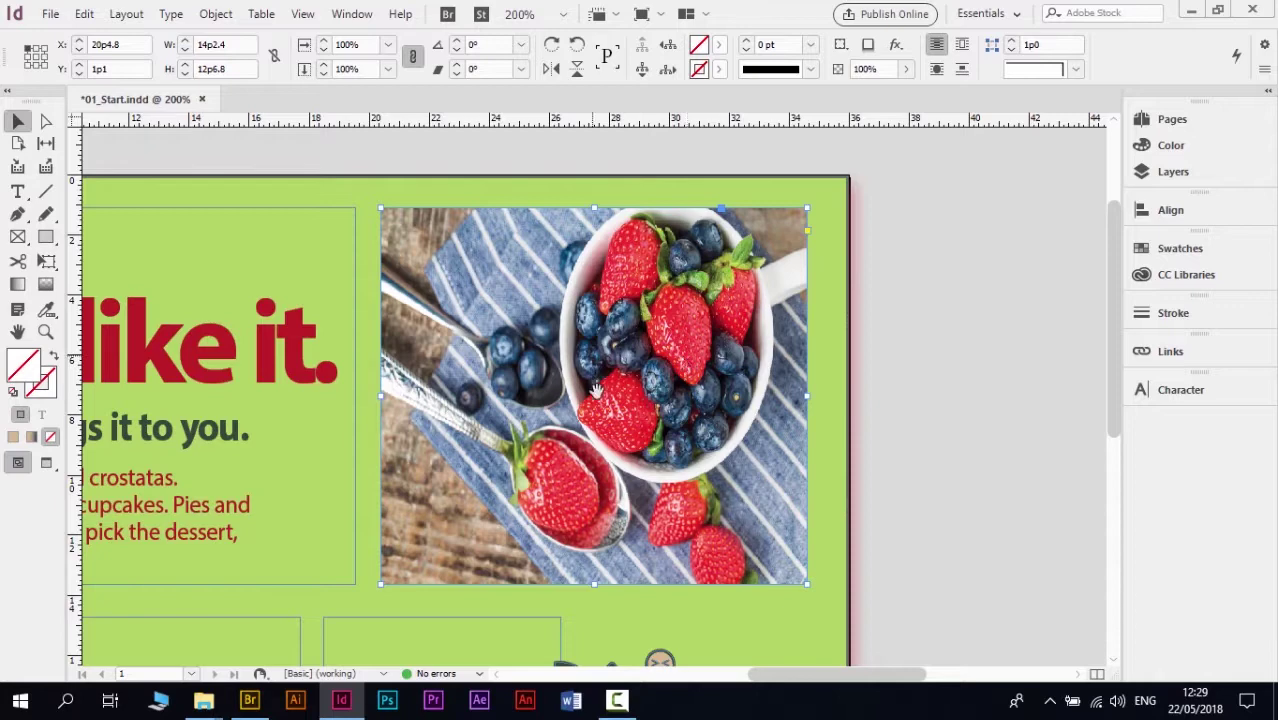